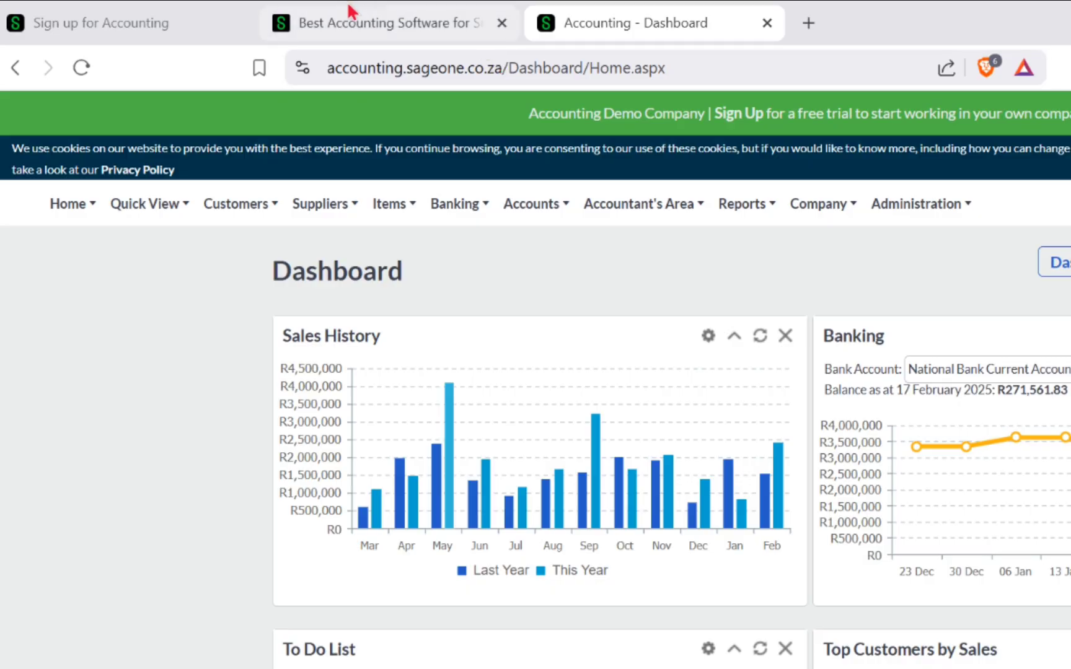
# Switch to the Best Accounting Software tab to view Sage's product page
pyautogui.click(230, 5)
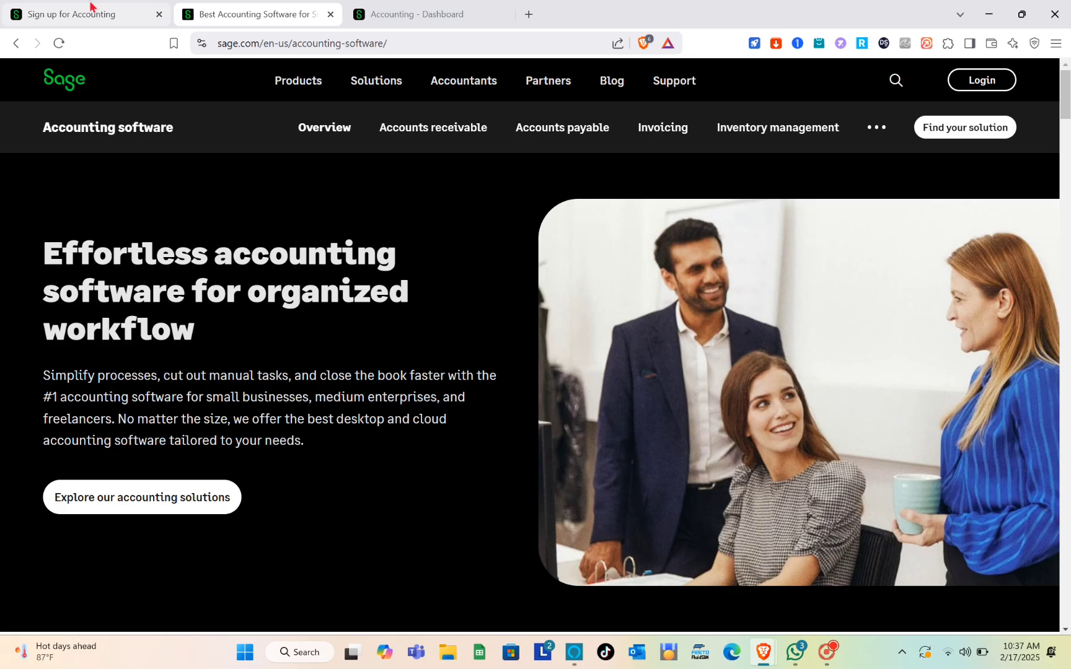
# Reload the Sage accounting-software page from sage.com, then return to the Sage Accounting sign-up form
pyautogui.click(90, 6)
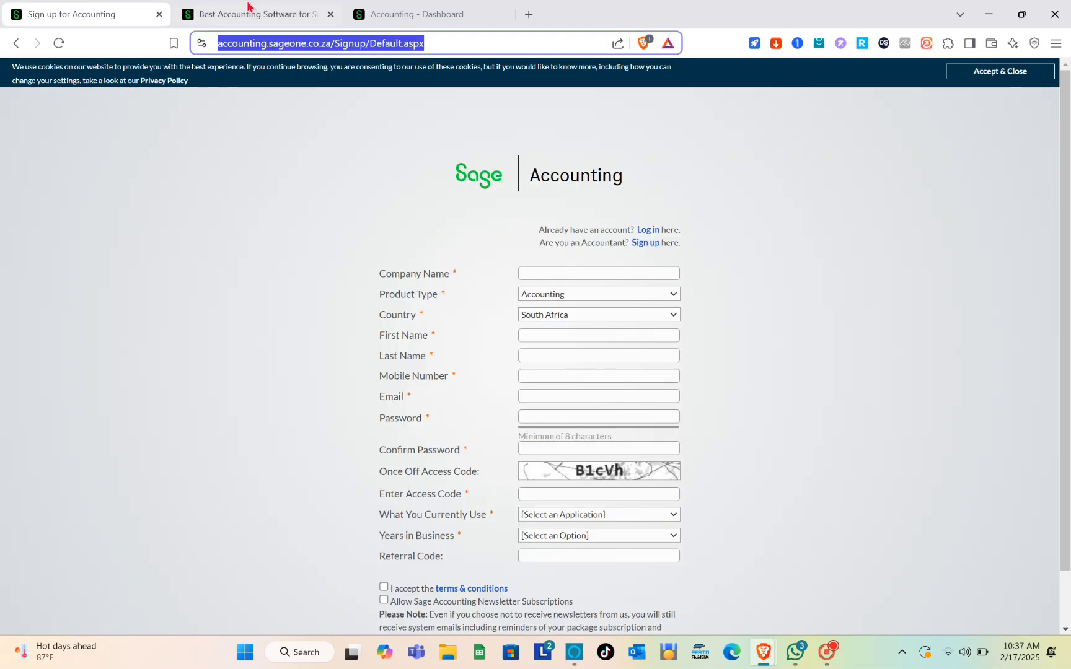
pyautogui.click(289, 17)
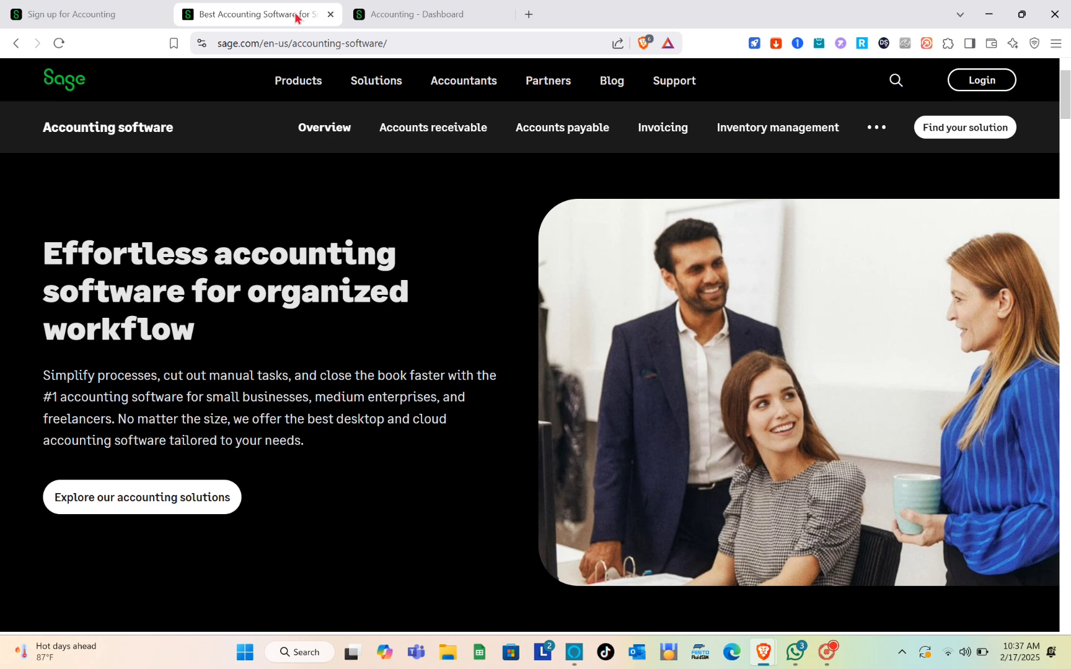
pyautogui.click(417, 43)
pyautogui.write('sag')
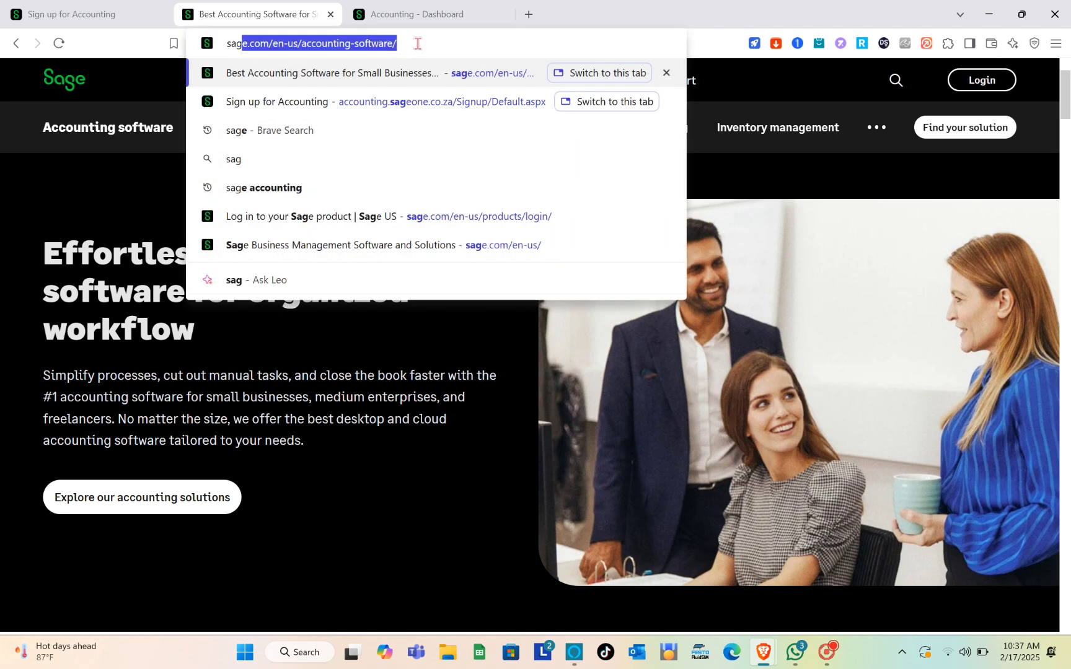
pyautogui.press('Return')
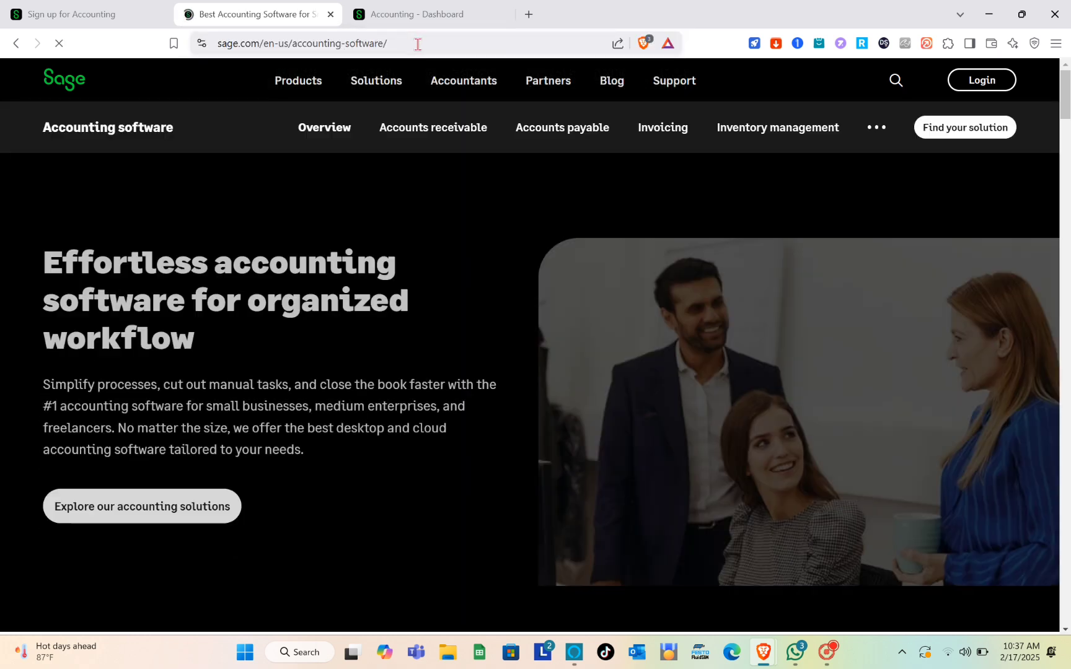
pyautogui.moveTo(376, 80)
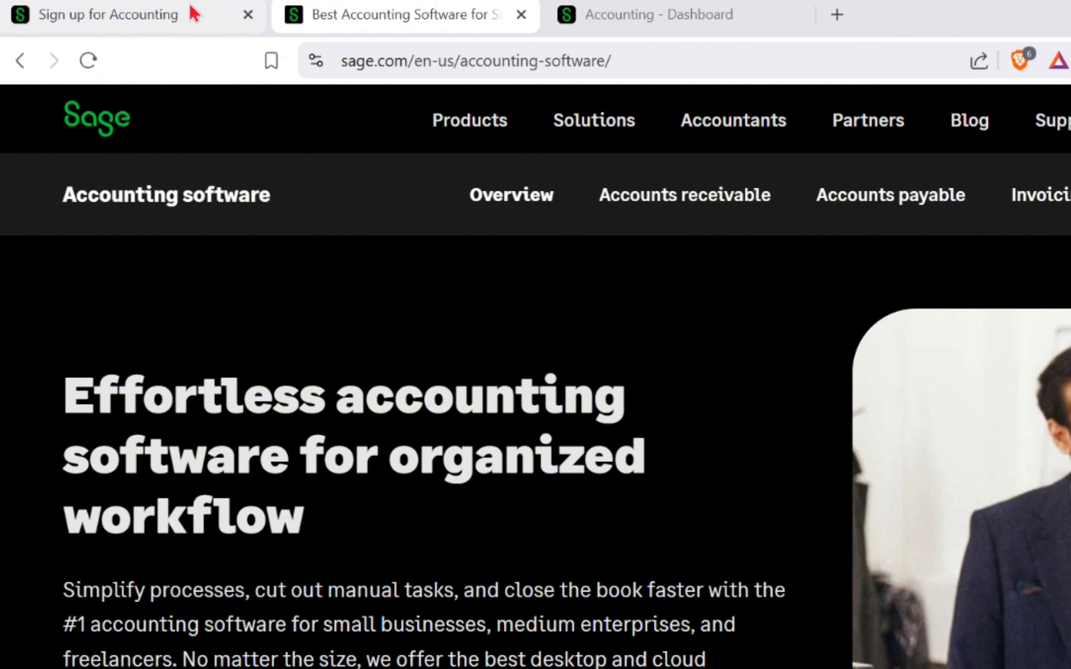
pyautogui.click(127, 12)
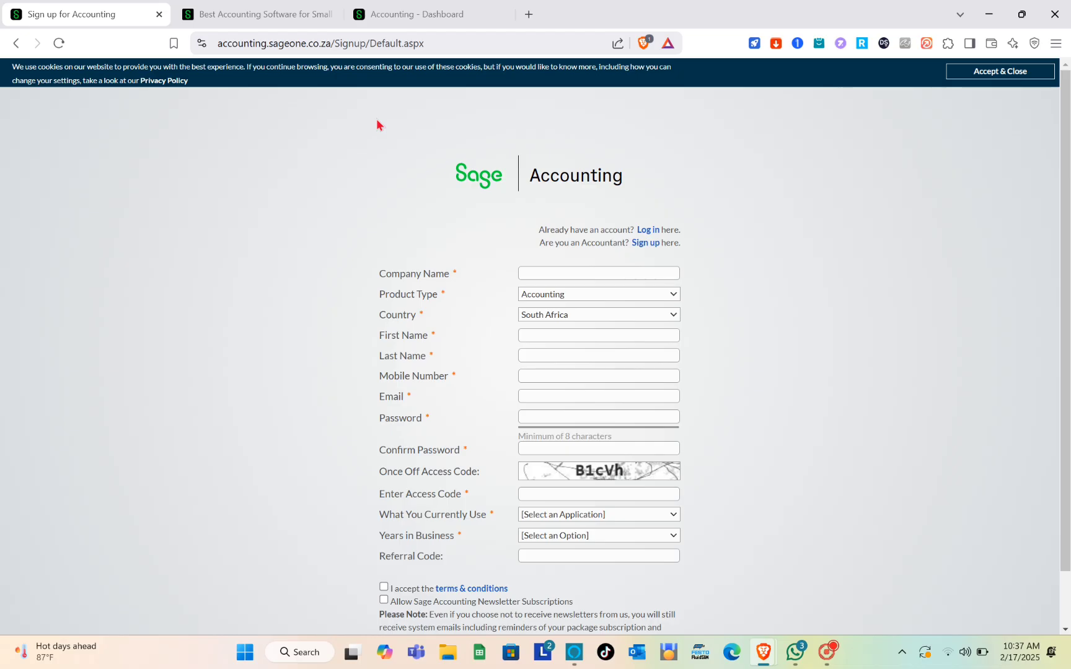
# Scroll through the sign-up form and drag the Accounting - Dashboard tab into second position
pyautogui.click(218, 43)
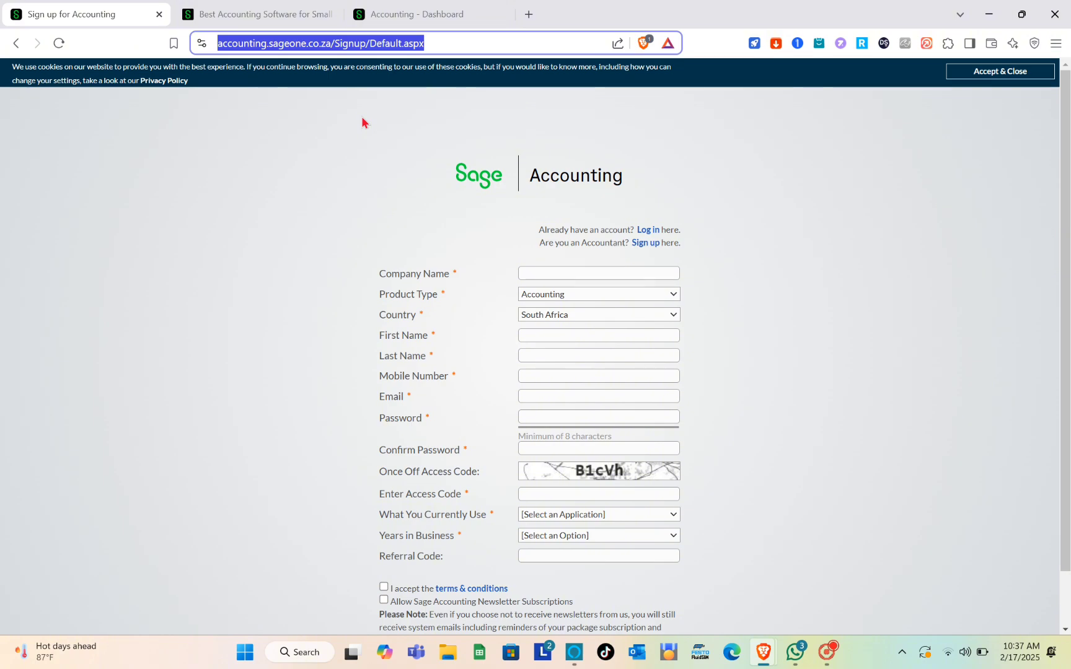
pyautogui.scroll(-1, 409, 181)
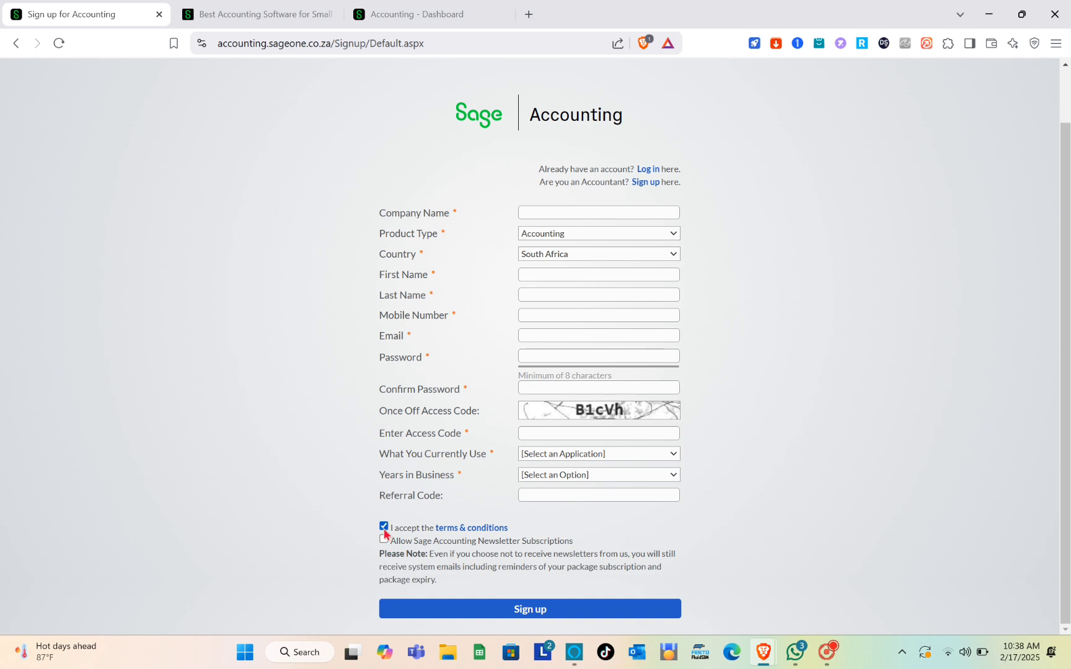
pyautogui.click(263, 6)
pyautogui.moveTo(421, 8); pyautogui.dragTo(285, 8)
# Close the Best Accounting Software tab and go to Home > My Workspace for SuperCycle Wholesales
pyautogui.click(503, 13)
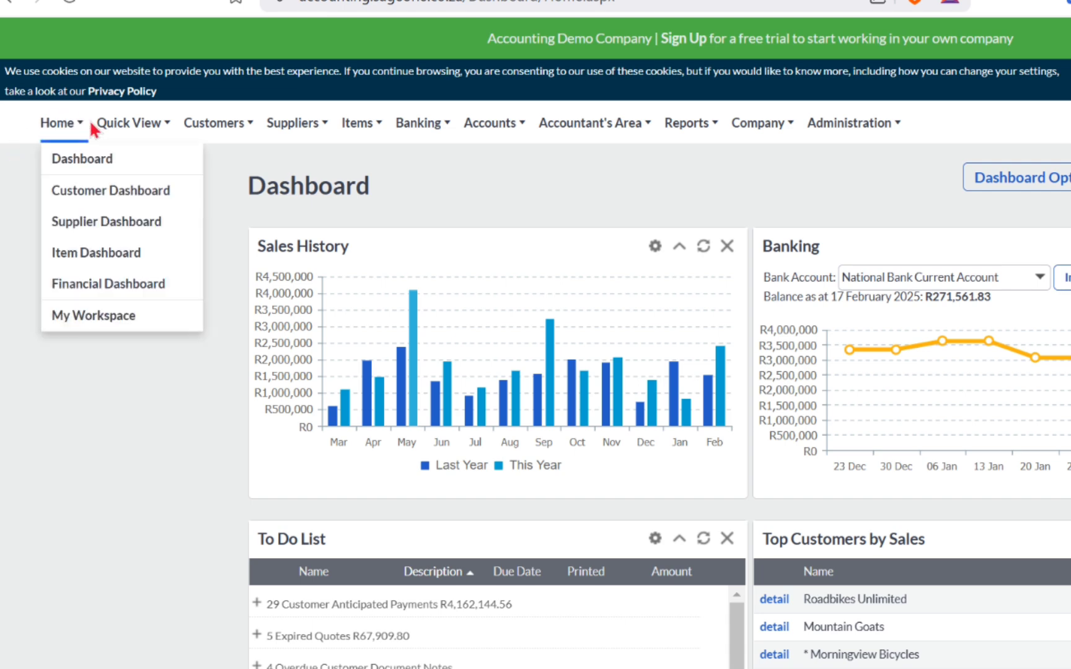
pyautogui.moveTo(176, 134)
pyautogui.moveTo(839, 128)
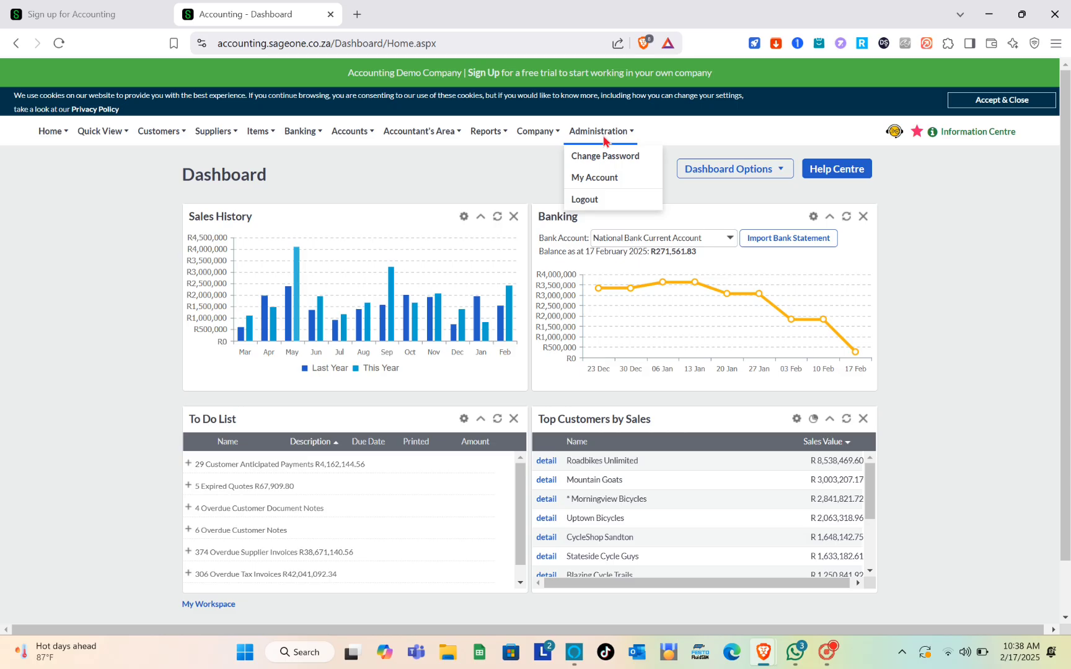
pyautogui.moveTo(59, 135)
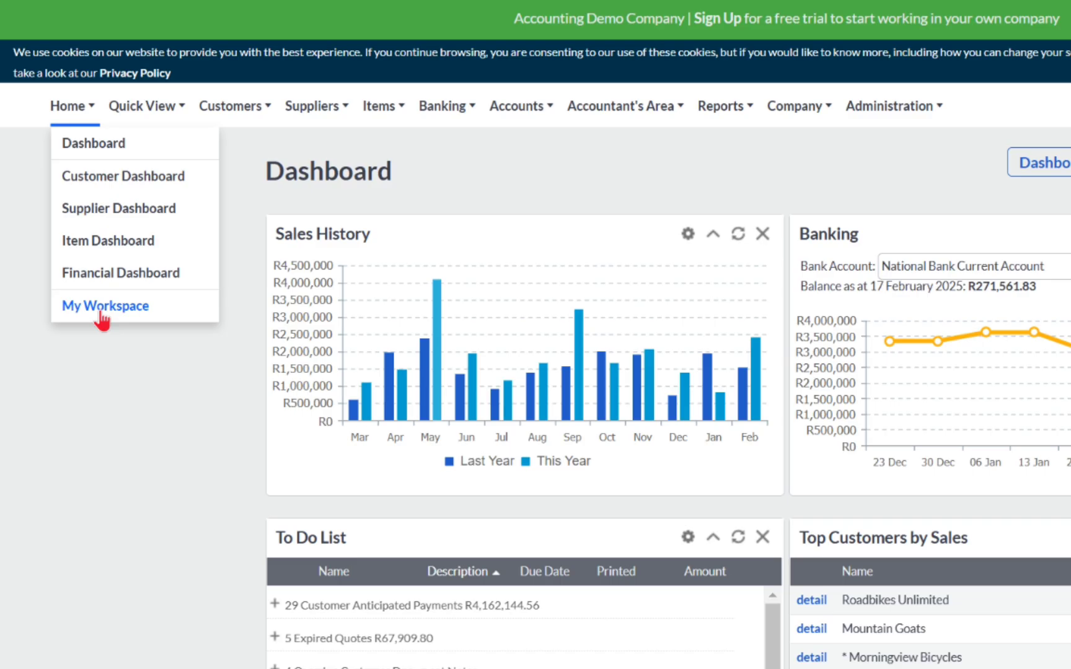
pyautogui.click(99, 313)
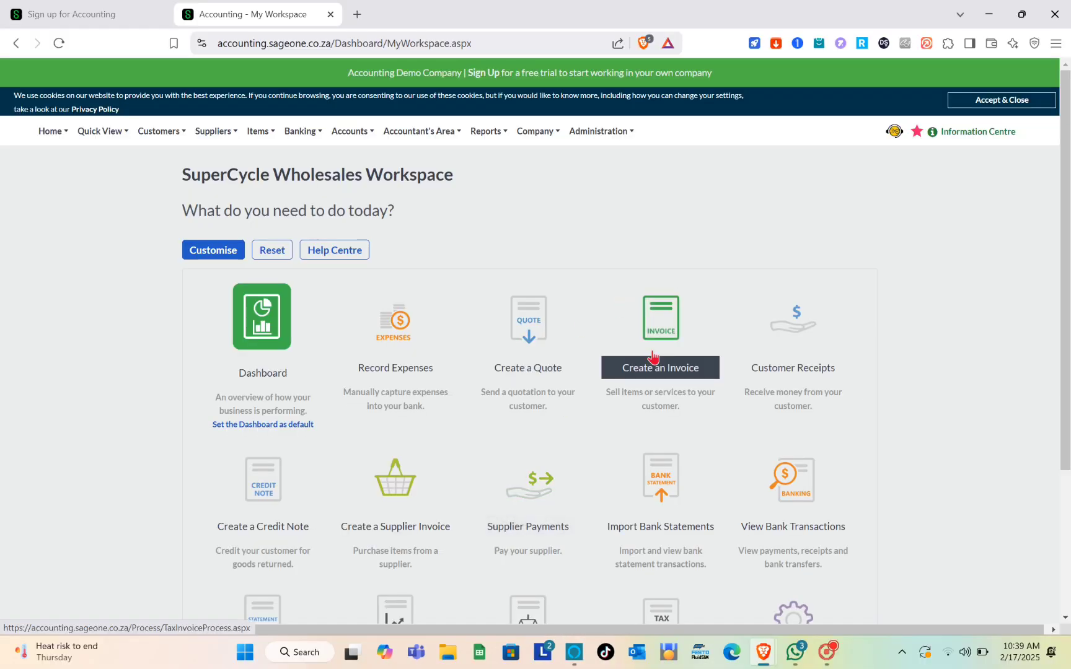
# Start a new customer invoice from Create an Invoice and review its Send and Options dropdowns
pyautogui.click(677, 374)
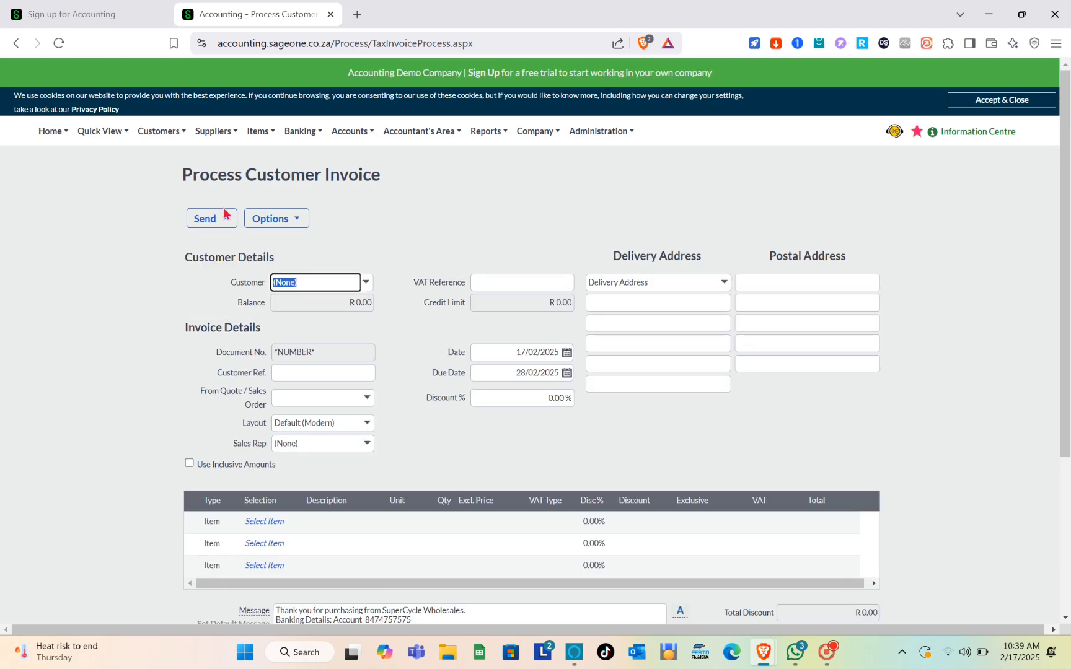
pyautogui.click(224, 213)
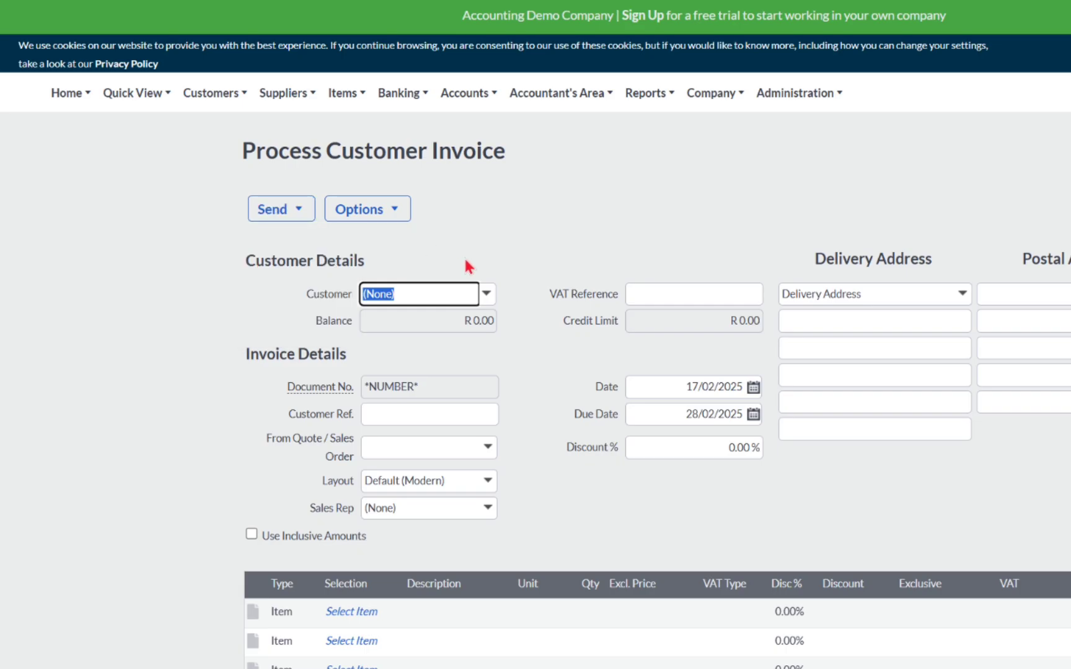
pyautogui.click(286, 209)
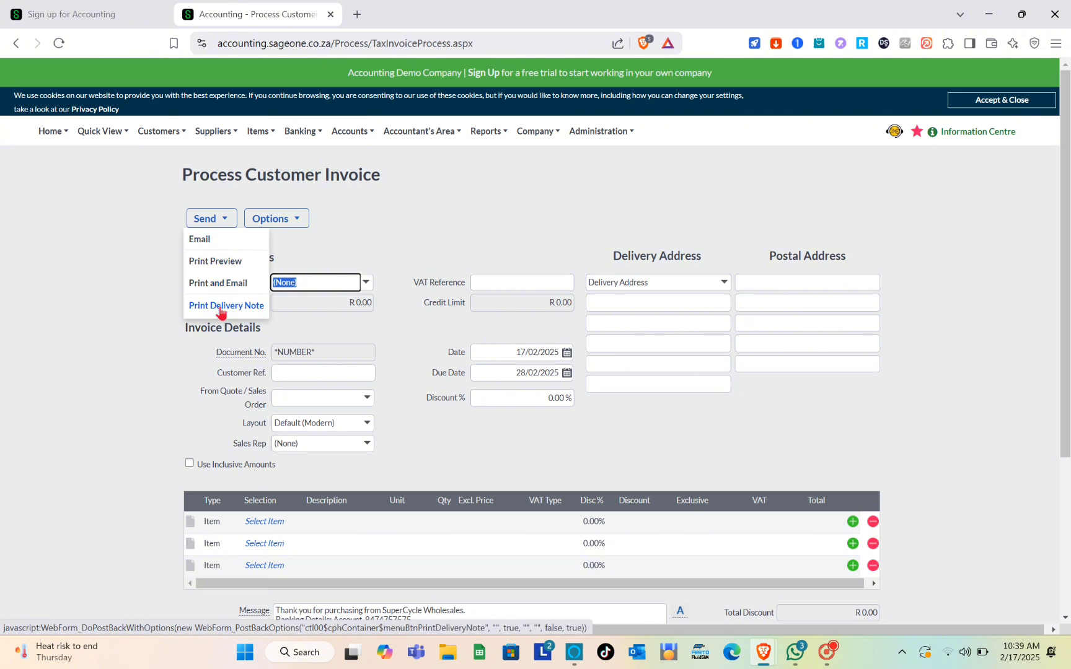
pyautogui.click(285, 216)
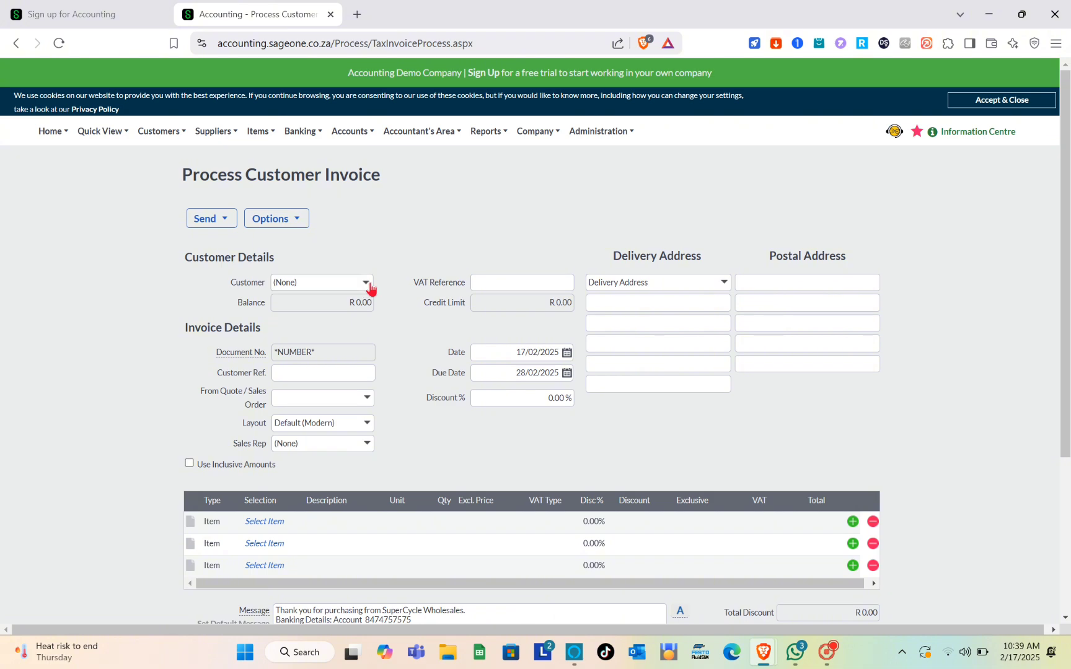
pyautogui.click(366, 283)
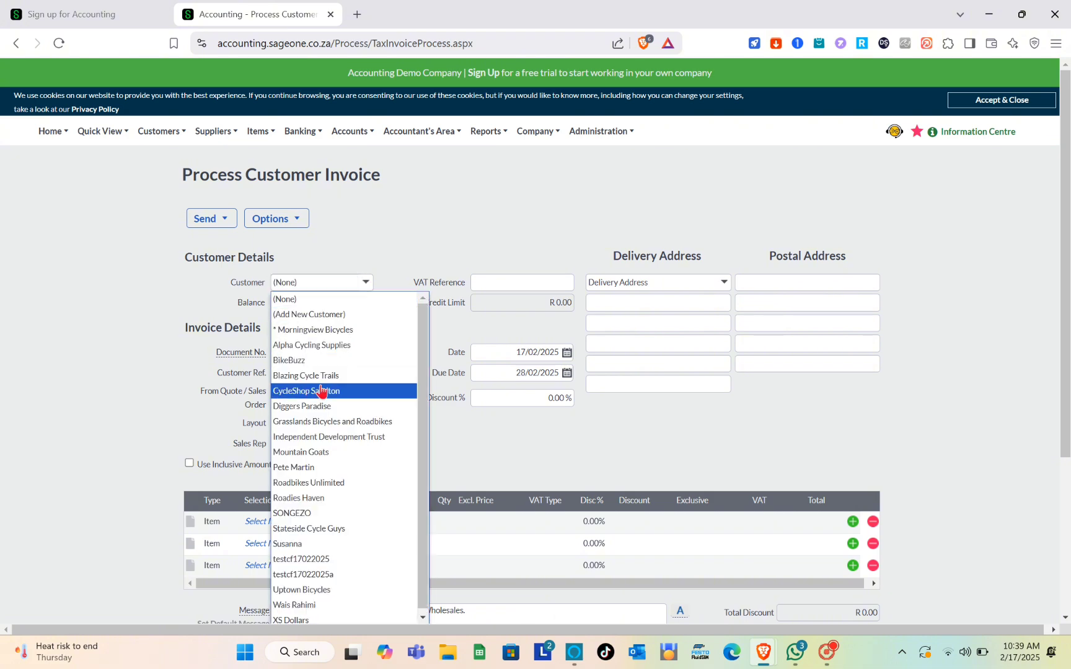
pyautogui.click(320, 391)
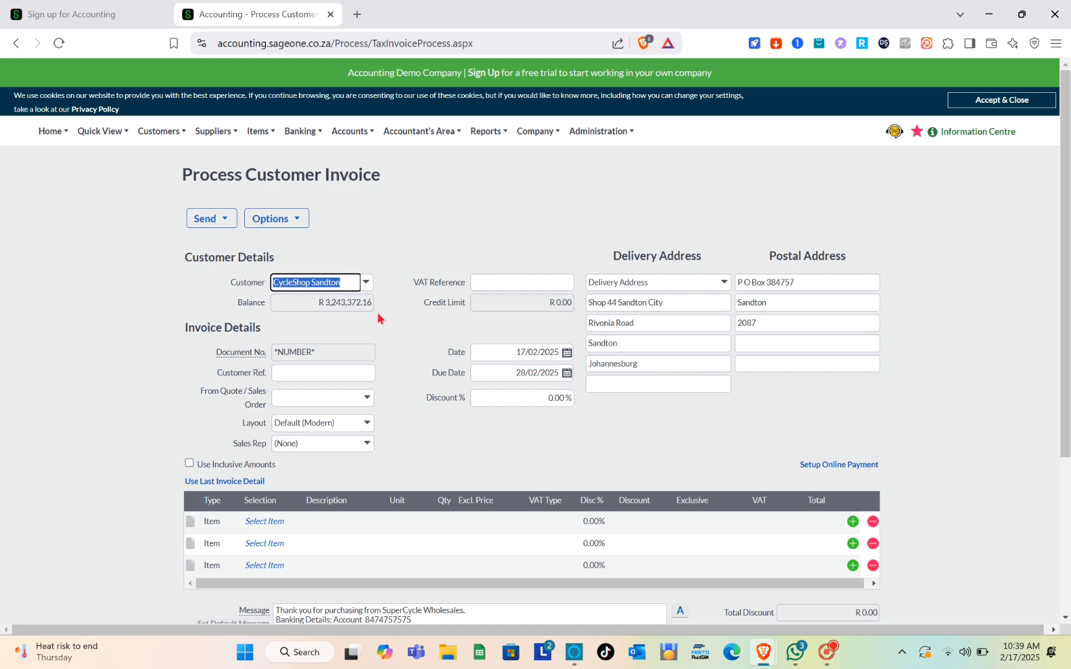
pyautogui.click(389, 231)
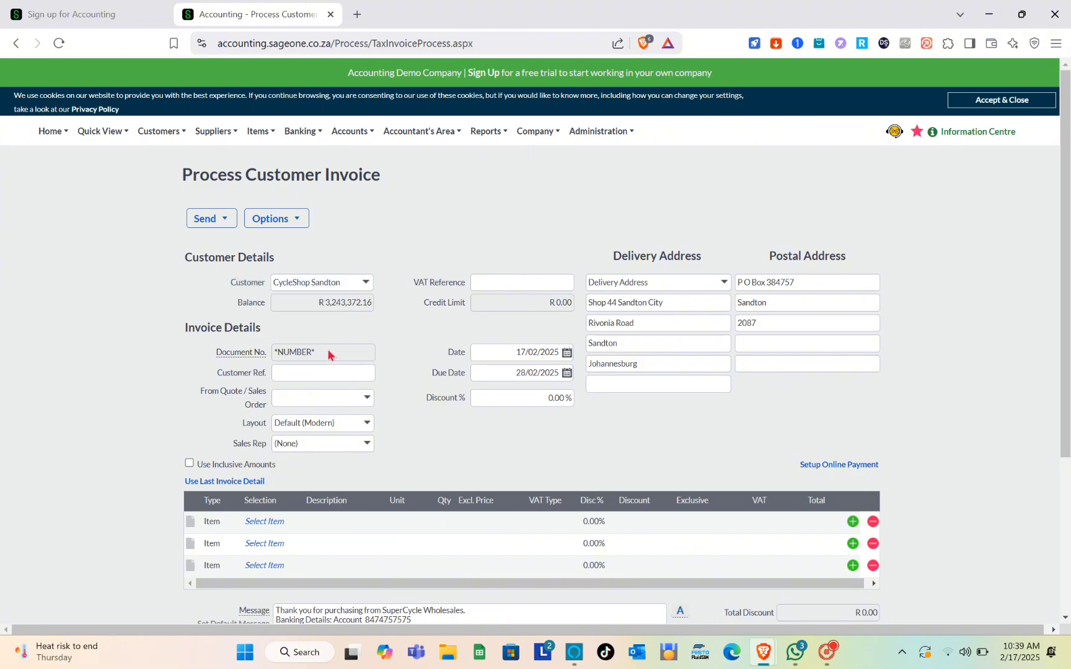
pyautogui.click(287, 374)
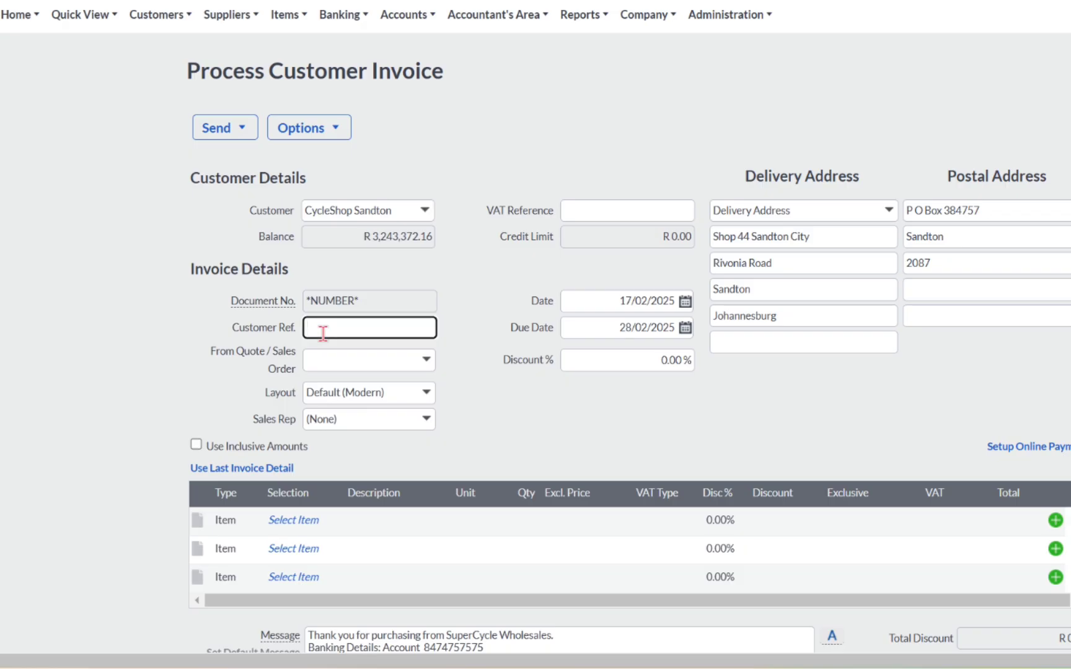
pyautogui.click(323, 361)
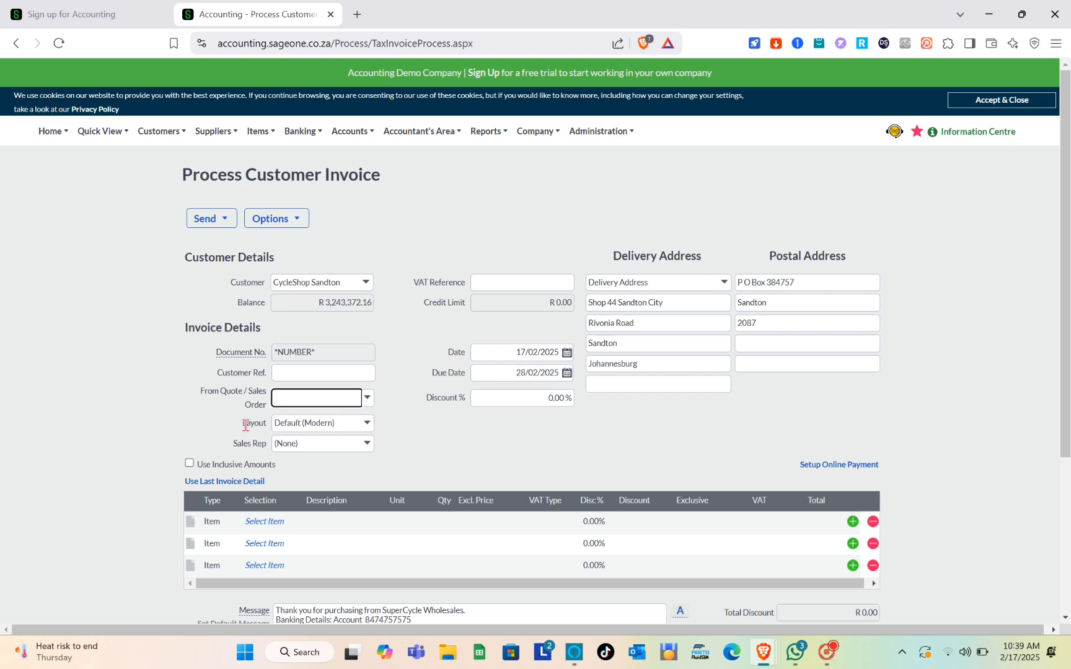
pyautogui.click(367, 423)
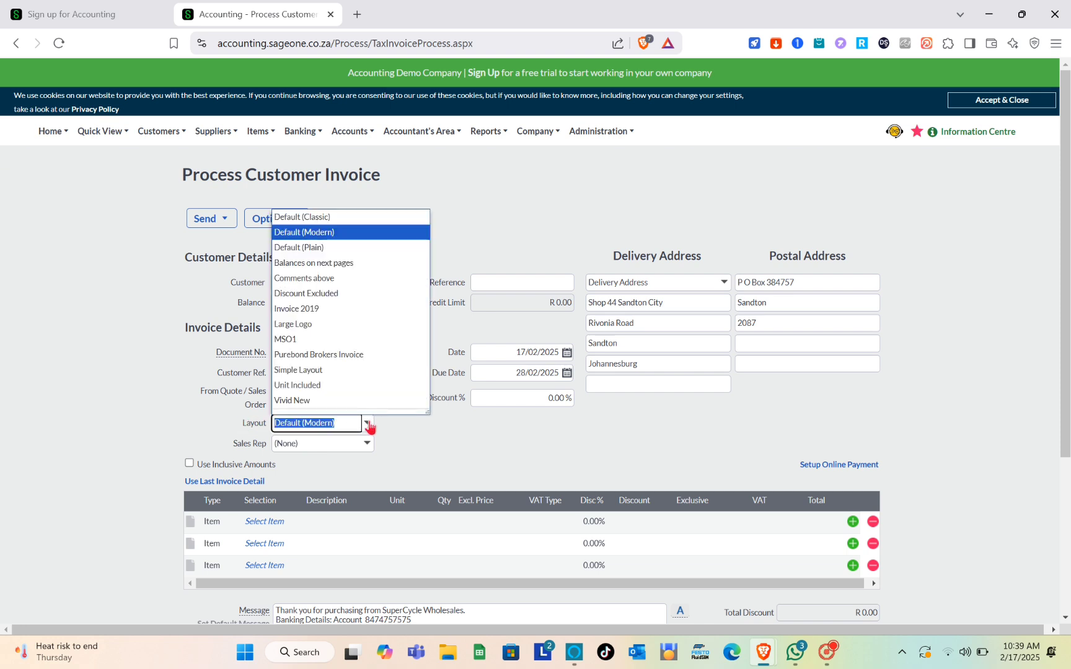
pyautogui.click(368, 424)
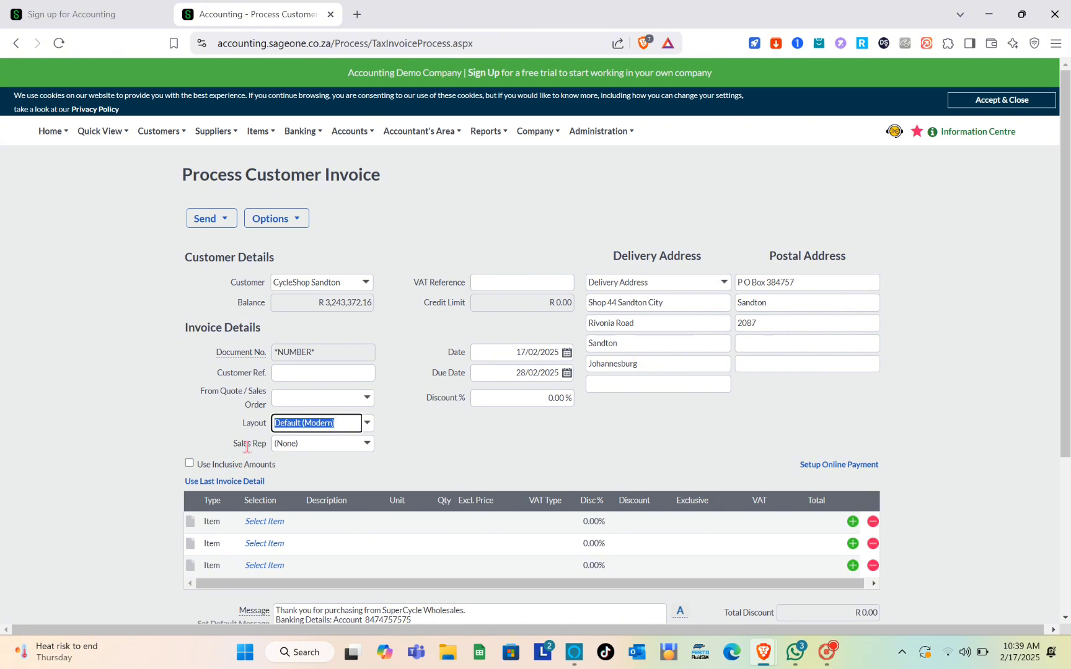
pyautogui.click(366, 445)
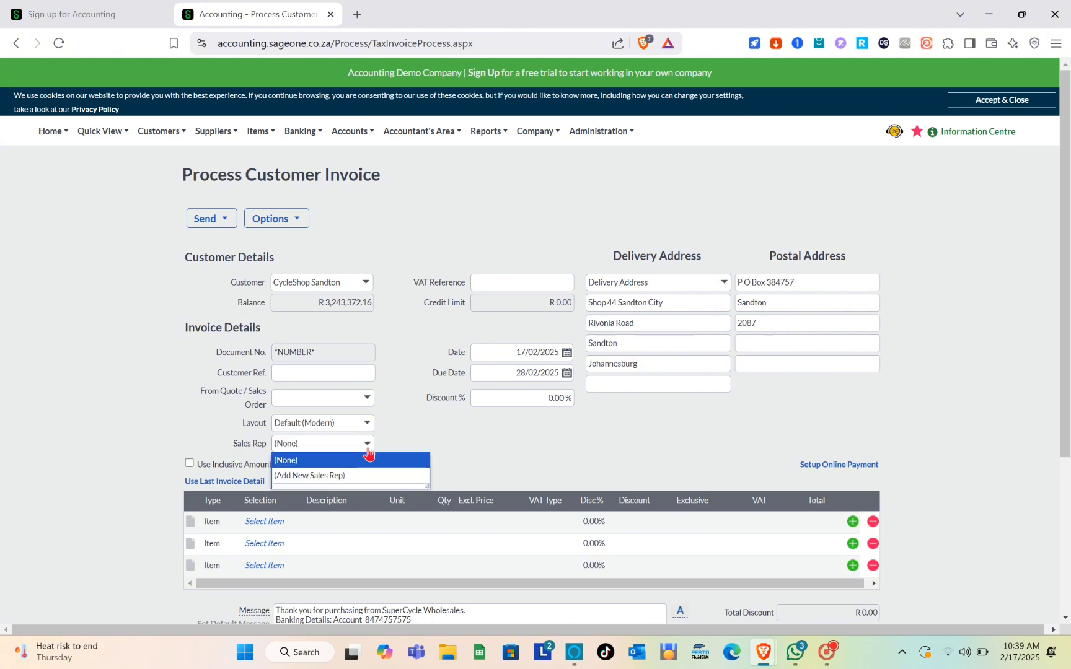
pyautogui.click(367, 449)
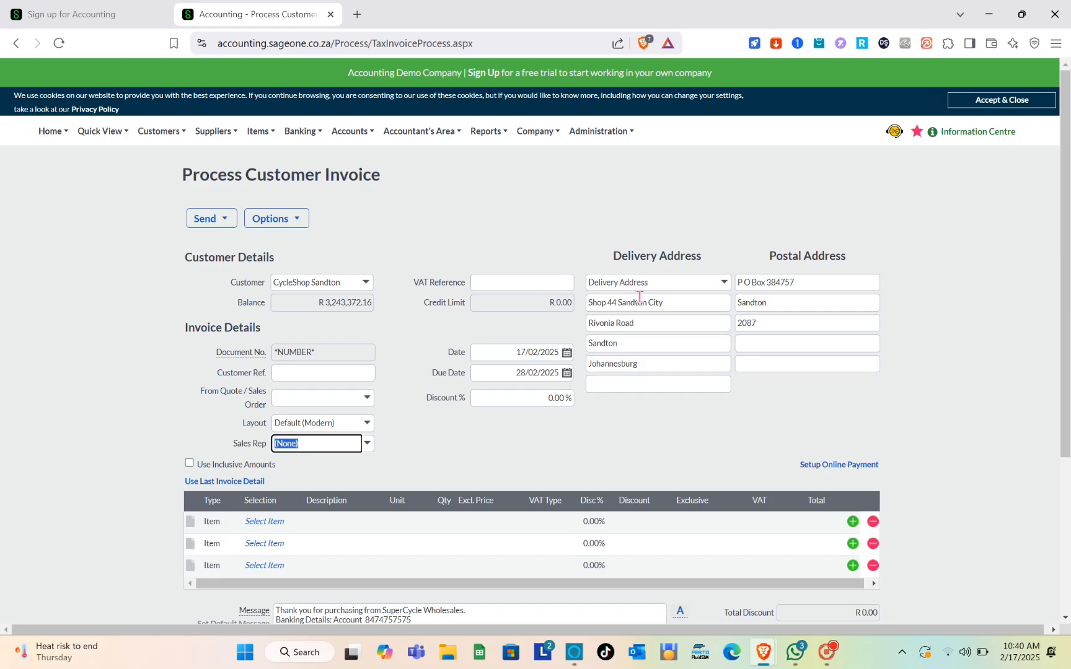
pyautogui.moveTo(612, 256); pyautogui.dragTo(699, 256)
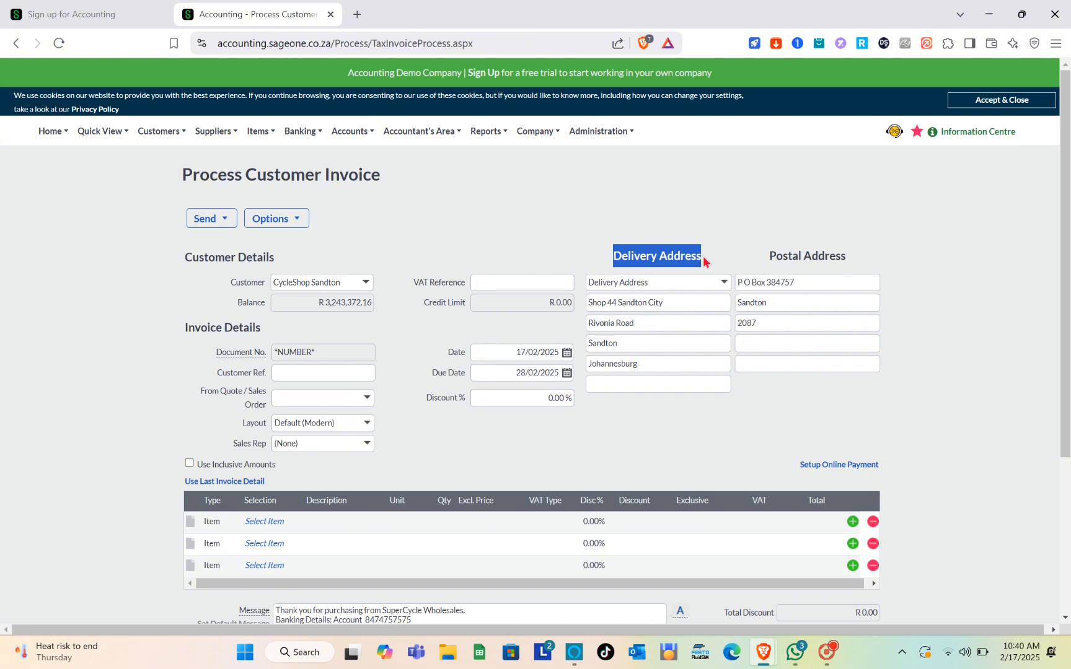
pyautogui.click(723, 282)
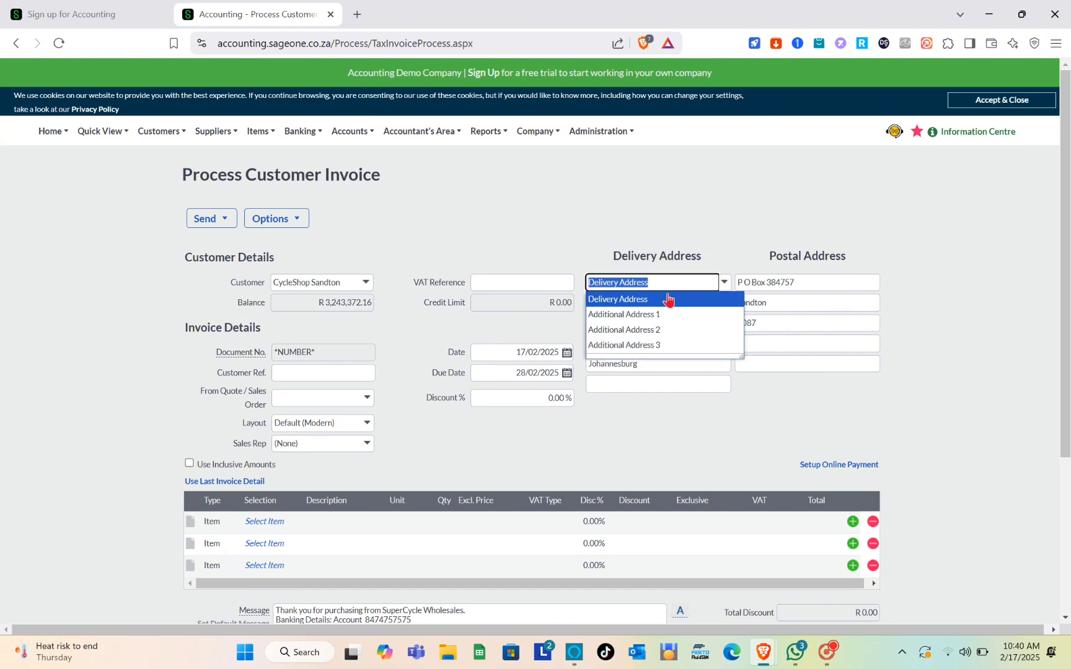
pyautogui.click(667, 255)
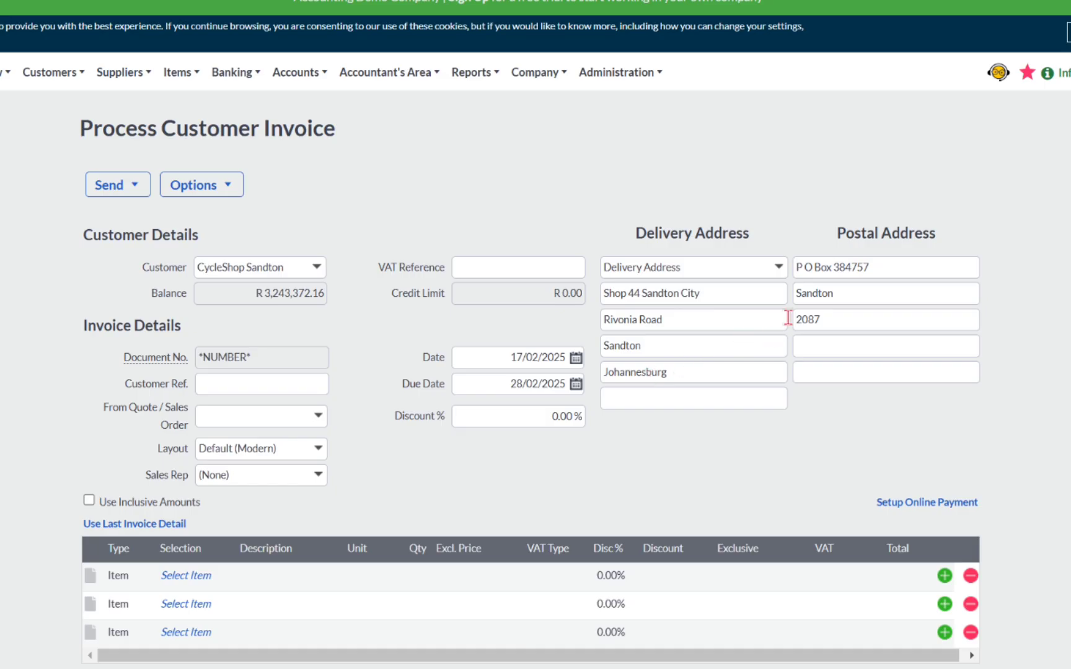
pyautogui.scroll(-3, 433, 396)
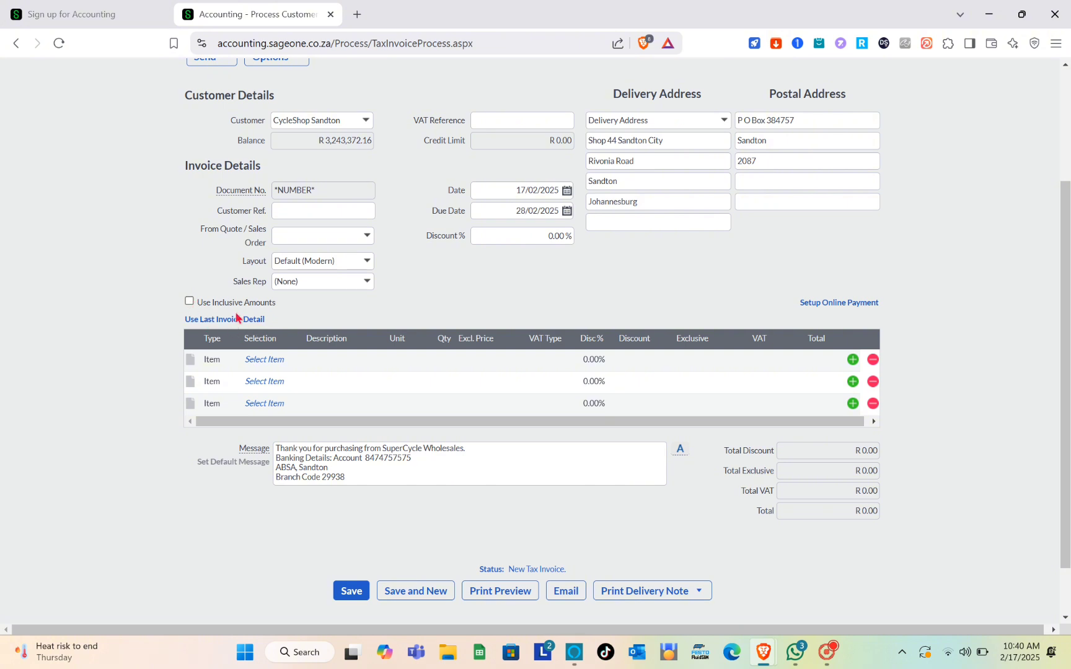
# Add RACING-001 Racing Road Wheelset, XCWHEE-001 XC Wheelset and BICYCL-001 Bicycle Building as the three lines
pyautogui.click(263, 366)
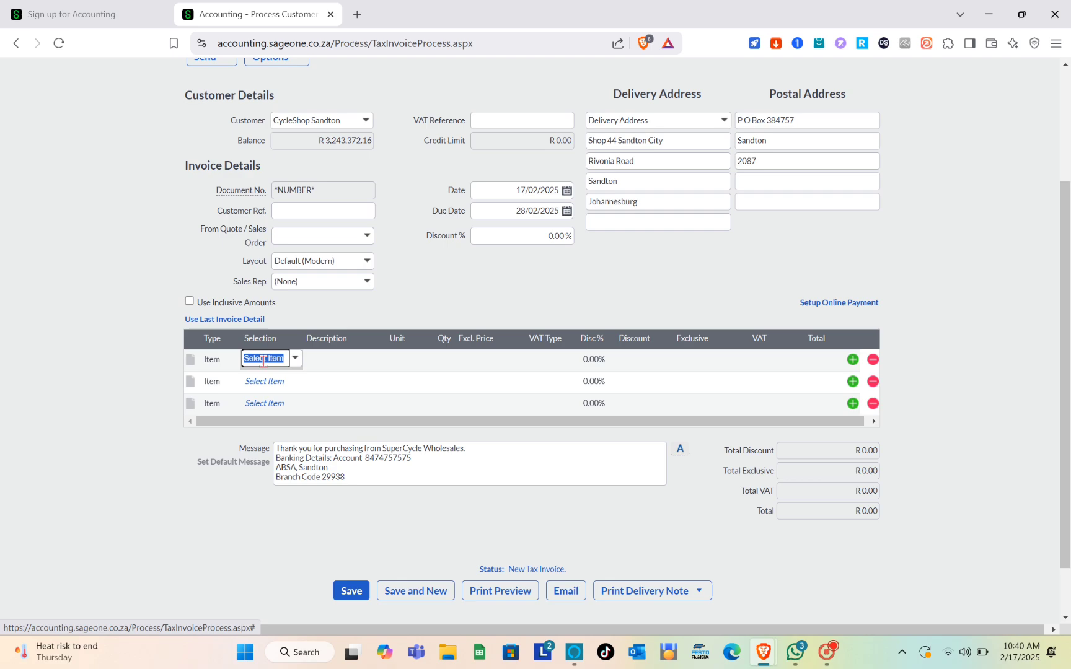
pyautogui.click(294, 359)
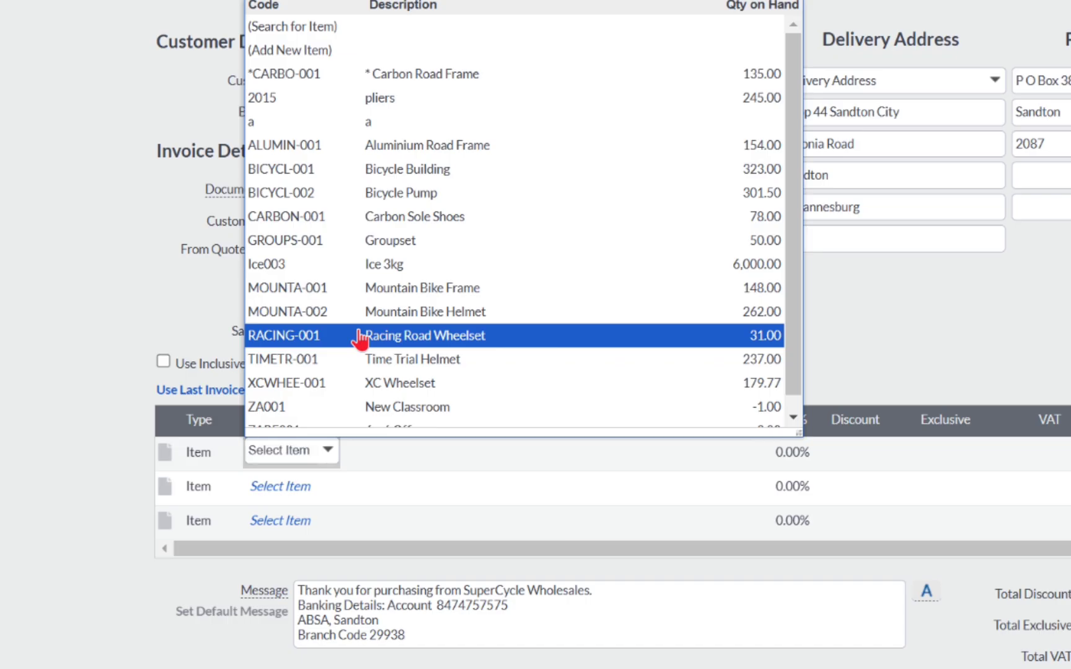
pyautogui.click(315, 289)
pyautogui.click(301, 486)
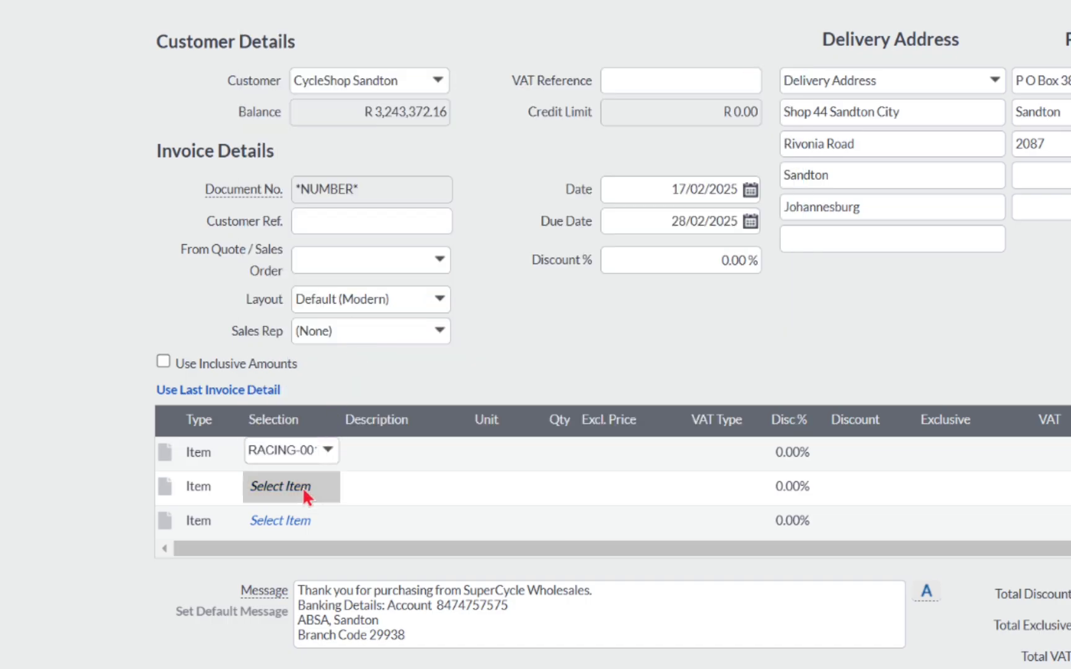
pyautogui.click(303, 490)
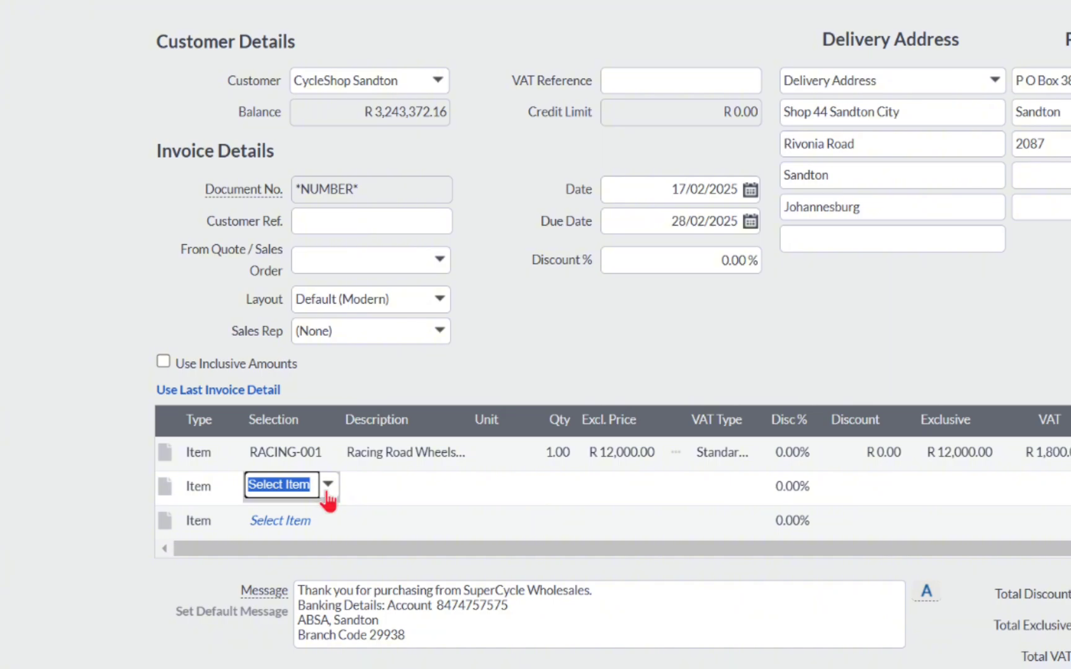
pyautogui.click(329, 487)
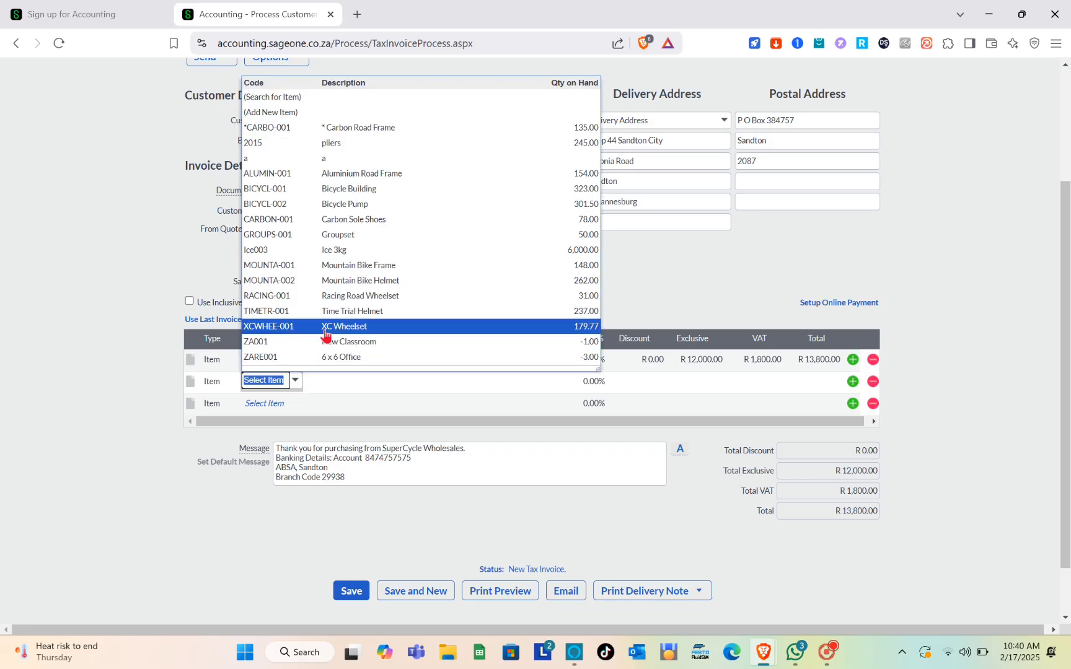
pyautogui.click(324, 327)
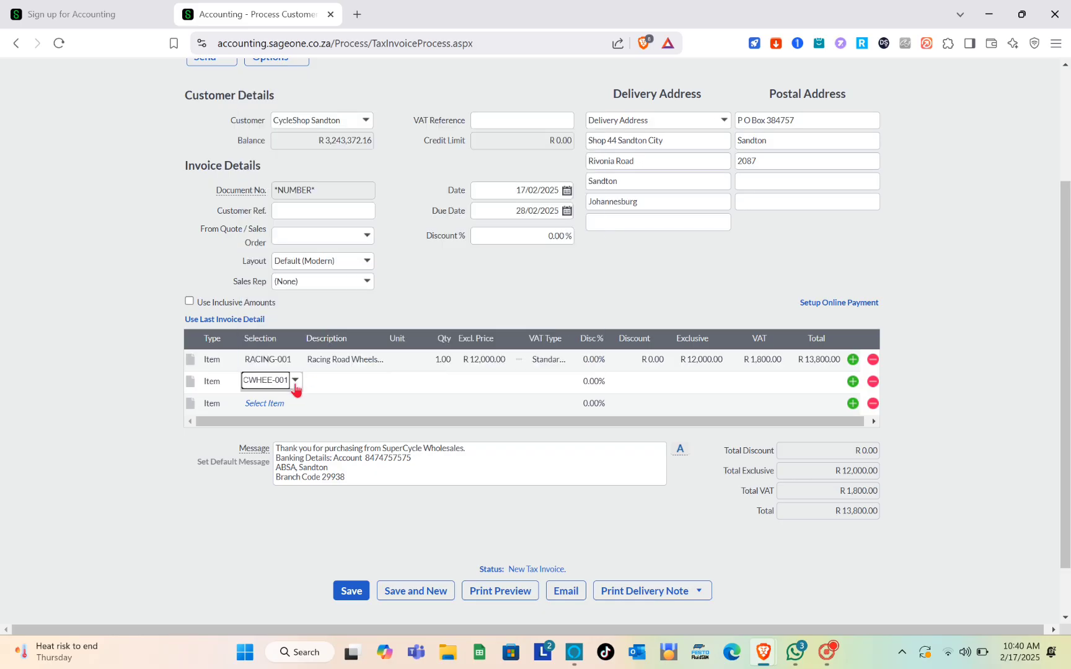
pyautogui.click(277, 406)
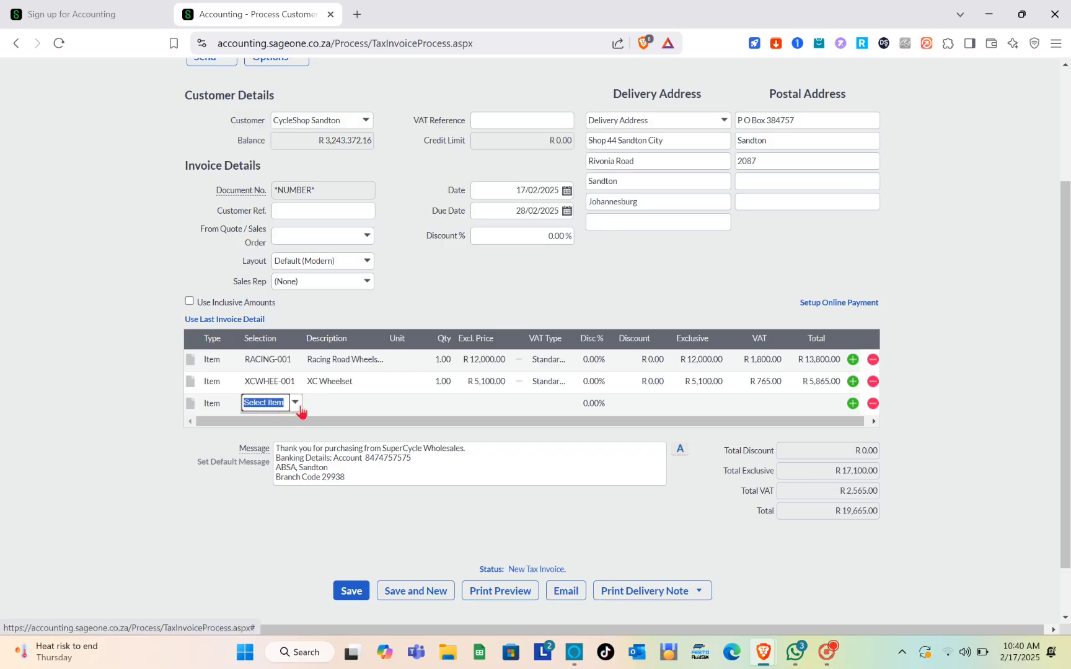
pyautogui.click(297, 404)
pyautogui.click(320, 211)
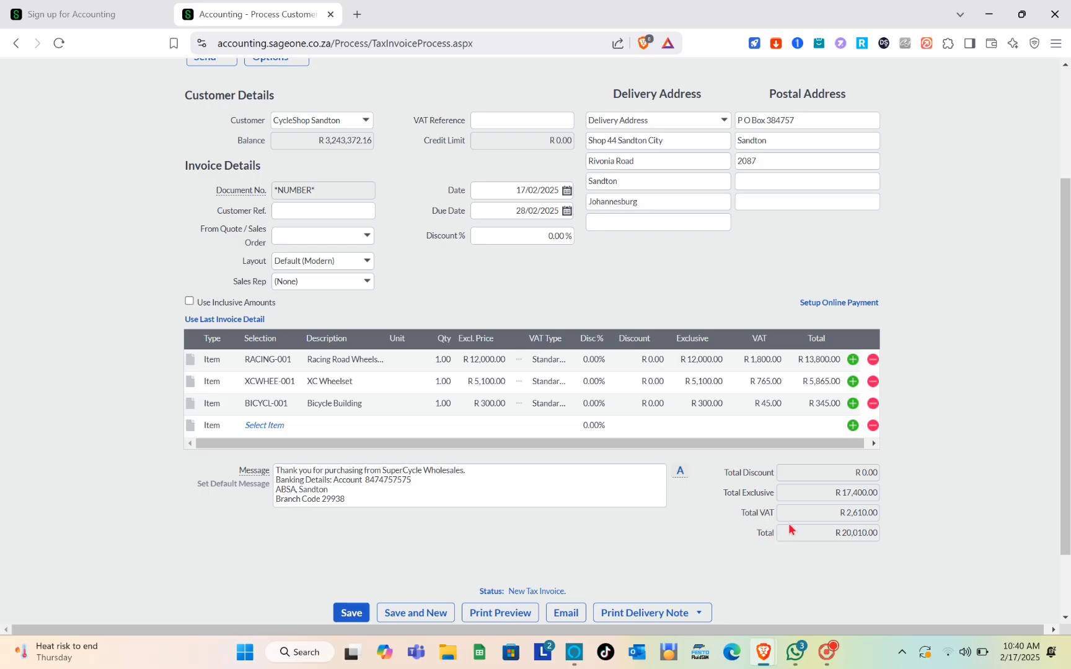
# Scroll to the bottom of invoice INV0000366 and open its Email form
pyautogui.scroll(-2, 793, 474)
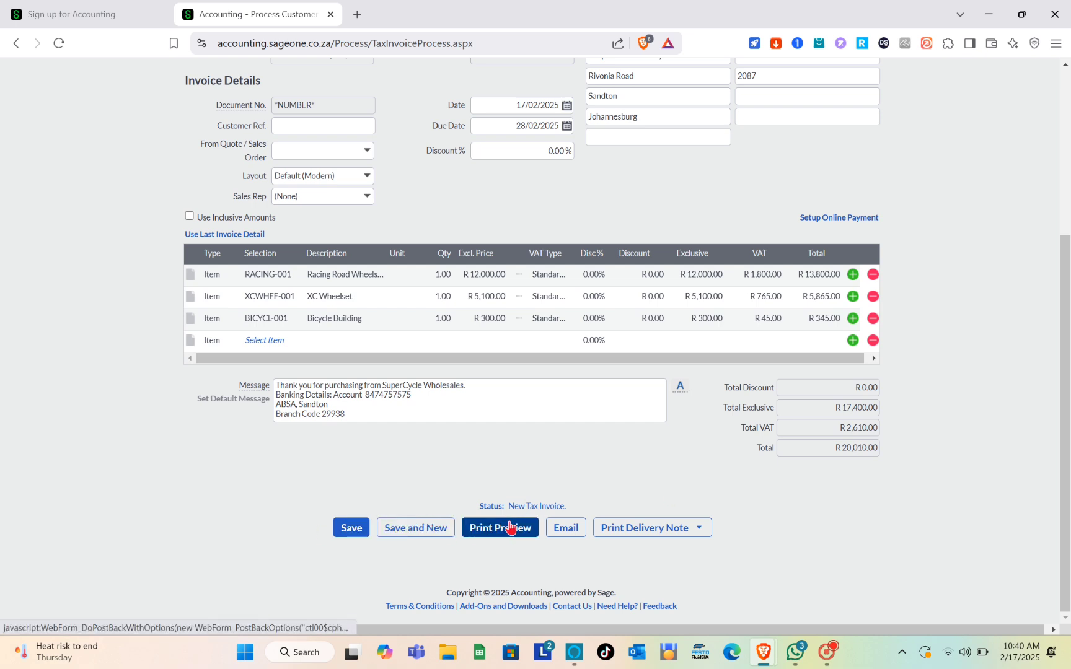
pyautogui.click(561, 527)
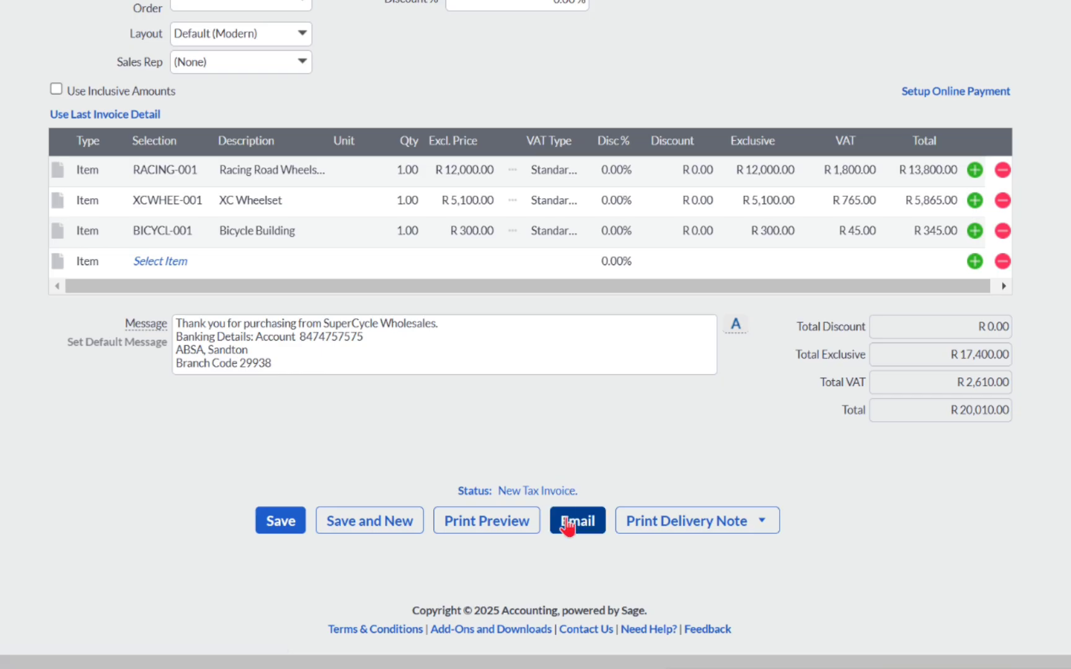